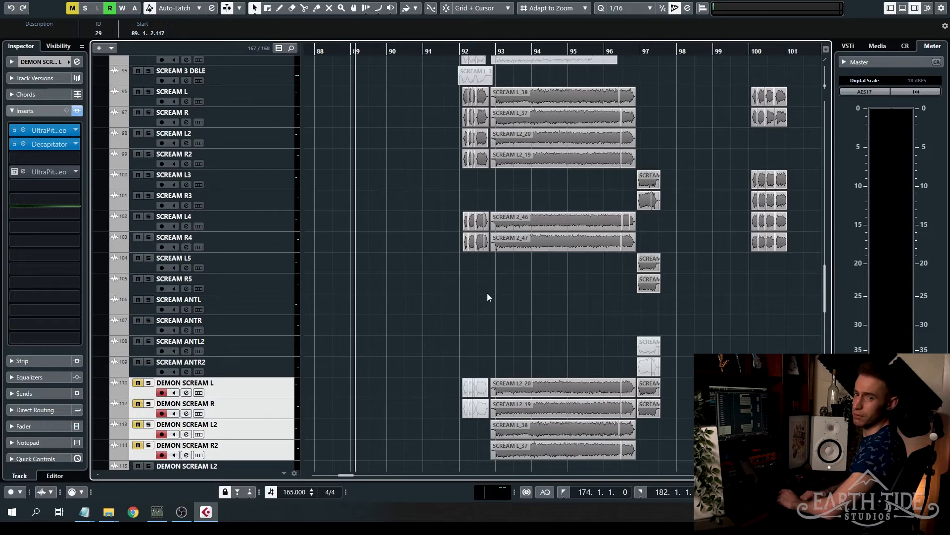
Step: Play back the scream section and scroll through the scream and demon scream tracks to review them
key(space)
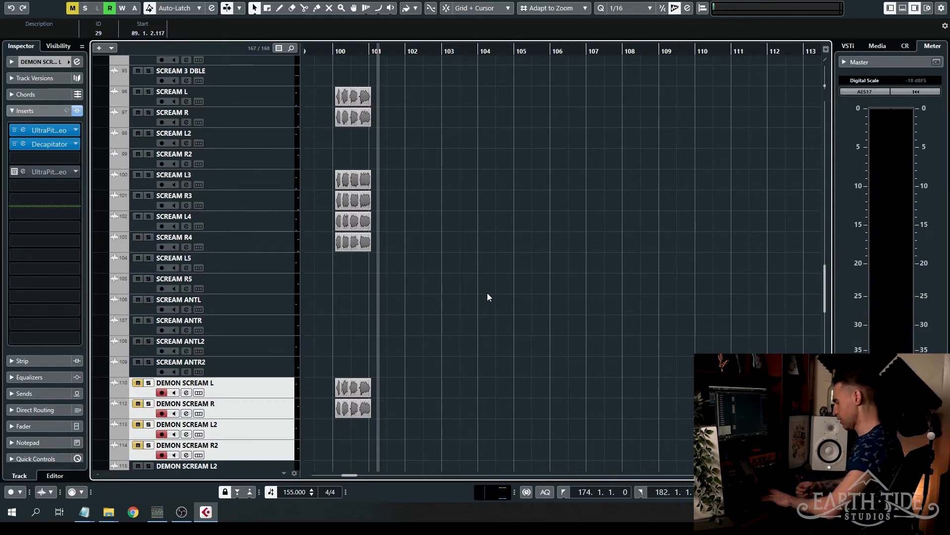
key(KP_0)
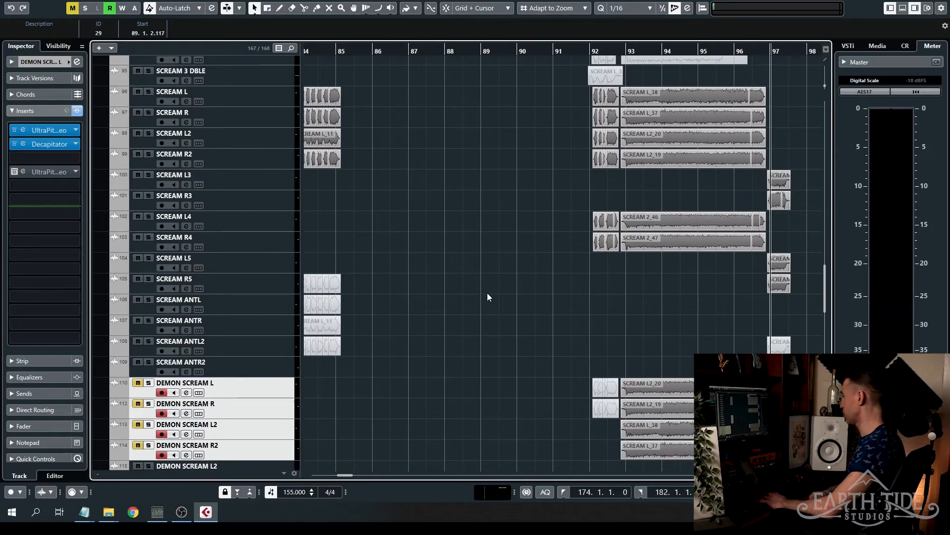
click(487, 293)
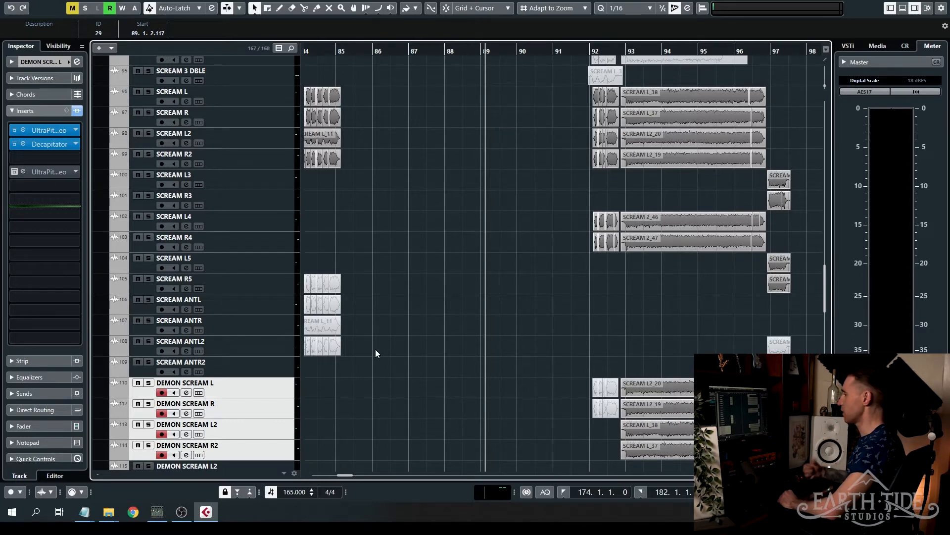
key(space)
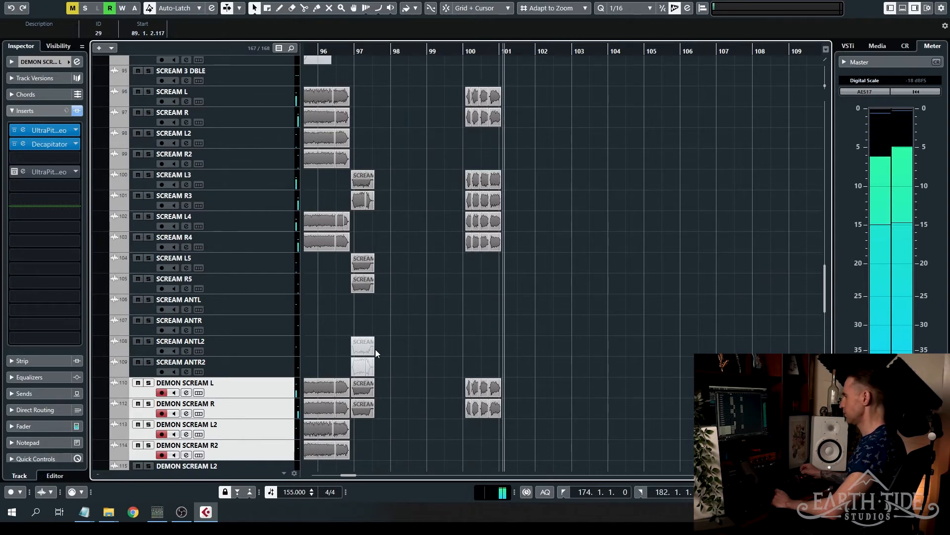
key(space)
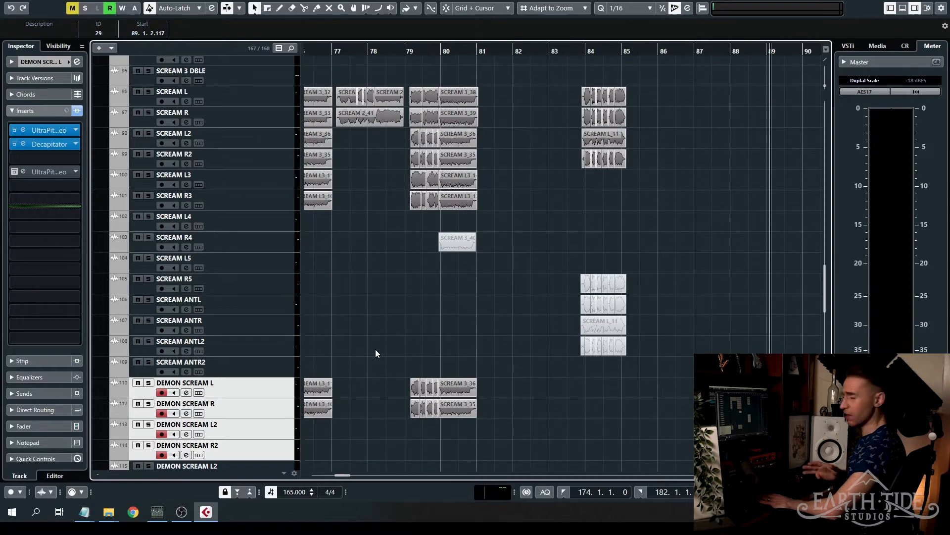
scroll(474, 378, right, 10)
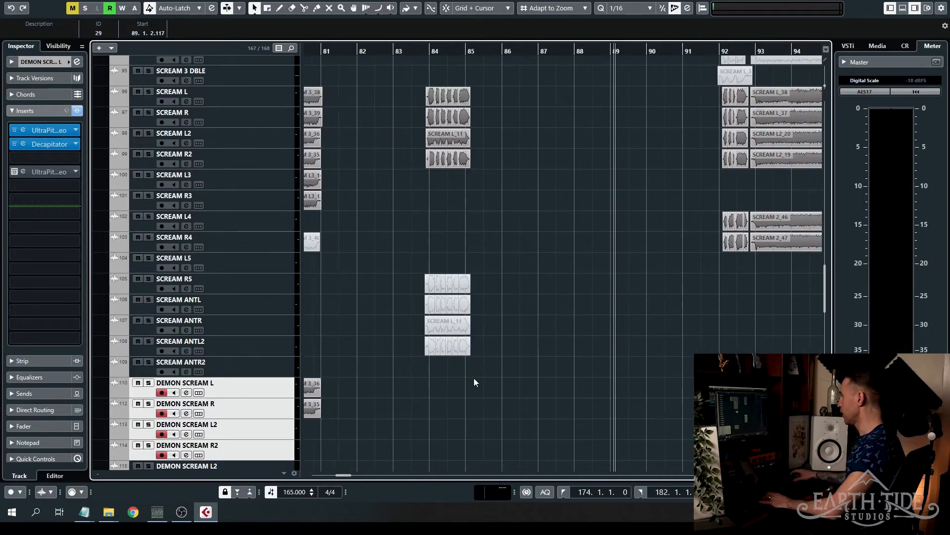
scroll(459, 360, up, 15)
scroll(460, 360, down, 7)
scroll(462, 335, left, 3)
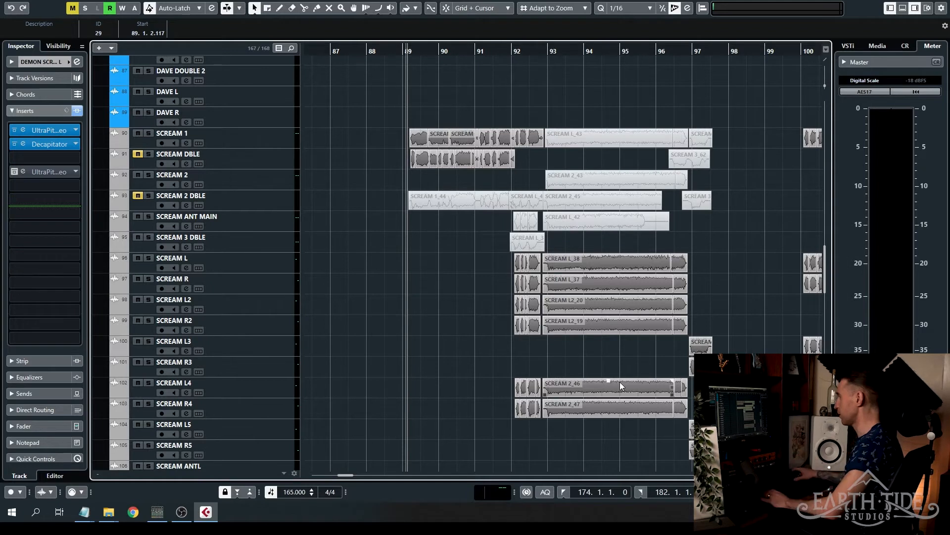
scroll(495, 268, down, 5)
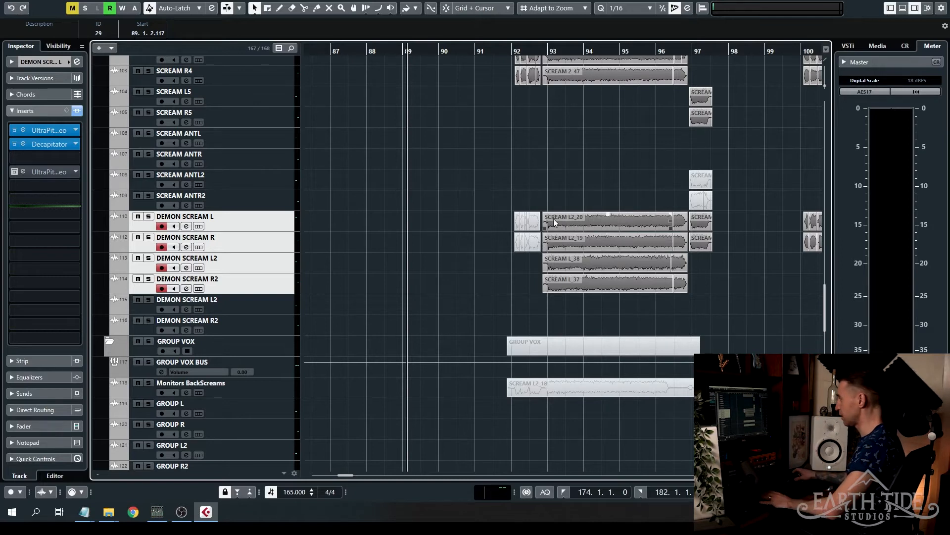
scroll(632, 233, up, 3)
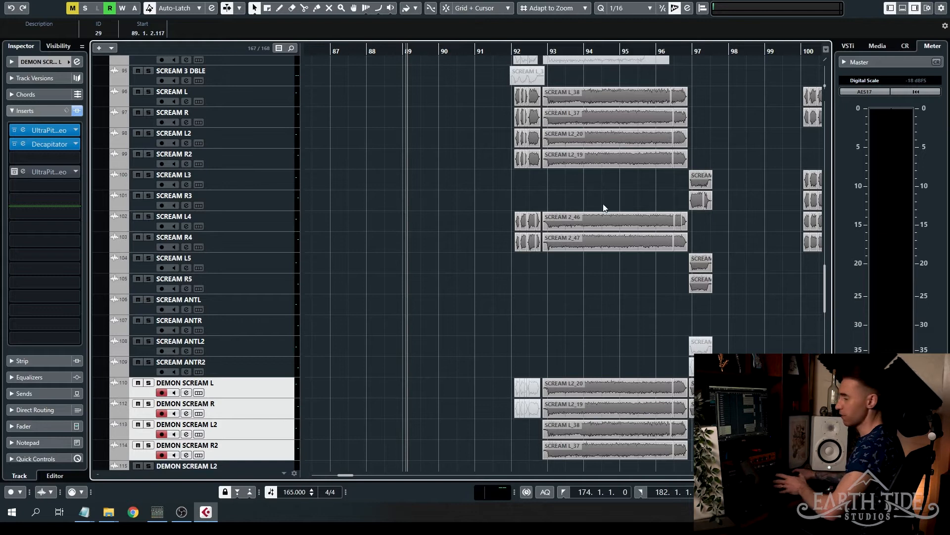
scroll(603, 208, down, 3)
Step: Solo the demon scream tracks and bypass their UltraPitch and Decapitator inserts
click(148, 217)
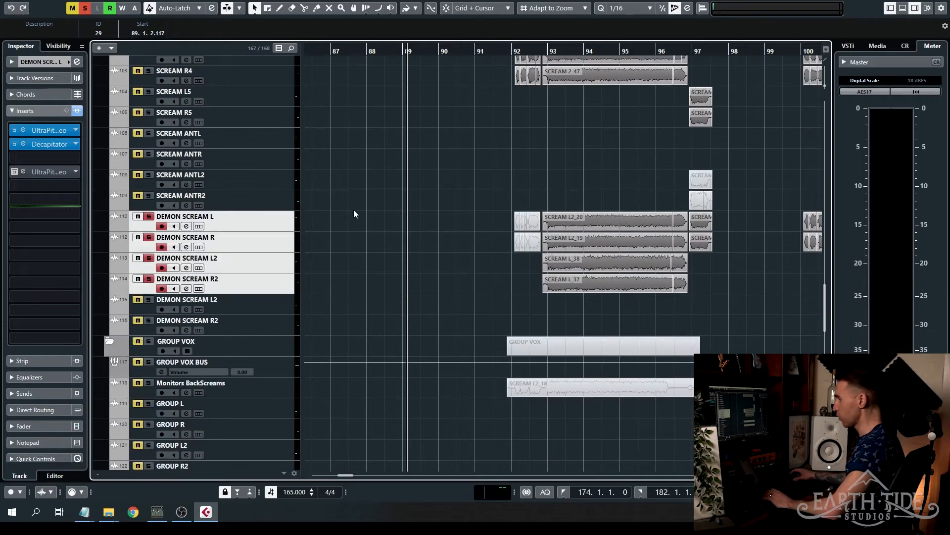
click(15, 131)
click(15, 144)
Step: Play the demon screams from bar 93 without the inserts to hear the dry vocal
click(540, 52)
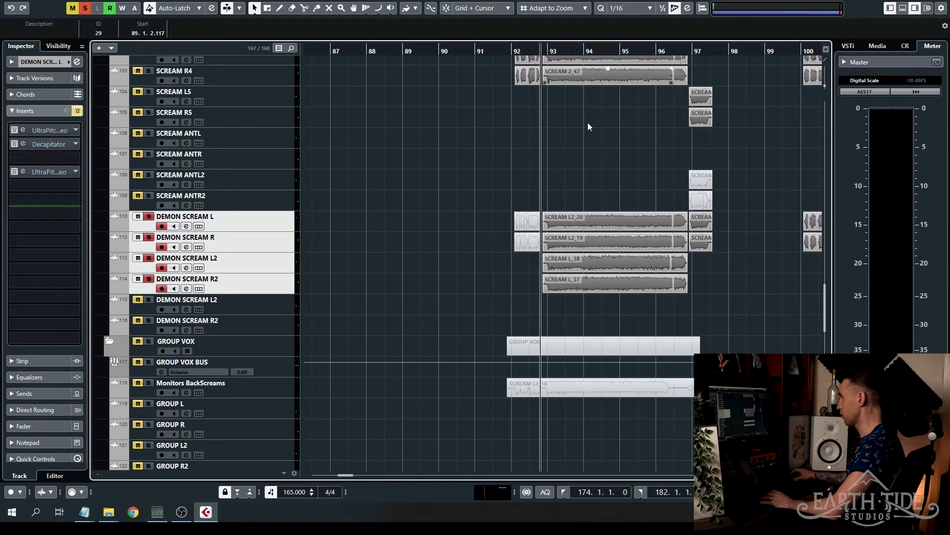
ctrl+scroll(637, 191, up, 3)
scroll(637, 191, up, 4)
scroll(611, 241, down, 4)
key(space)
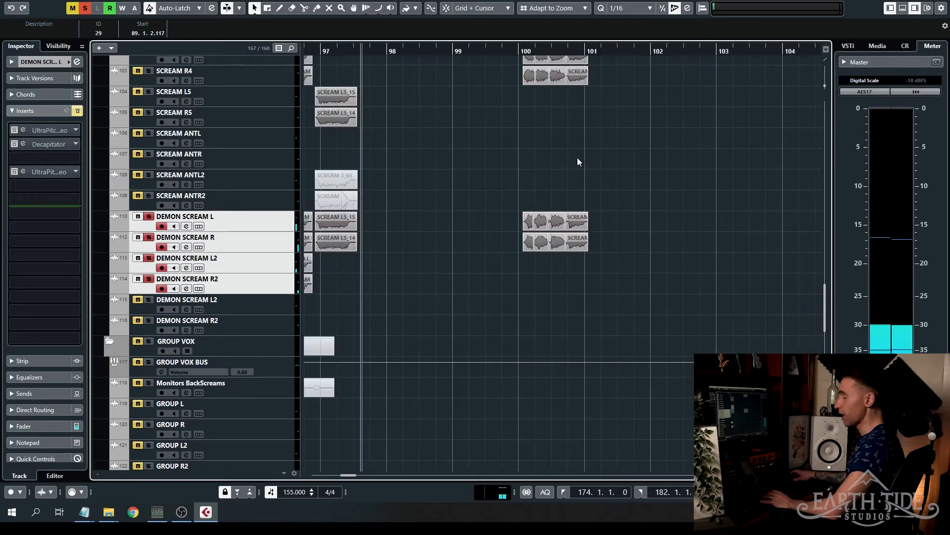
key(space)
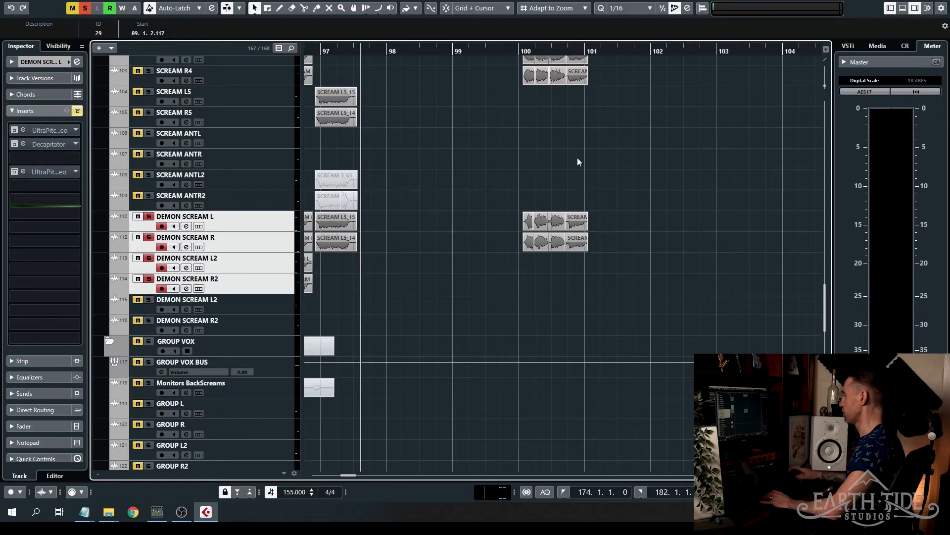
key(KP_0)
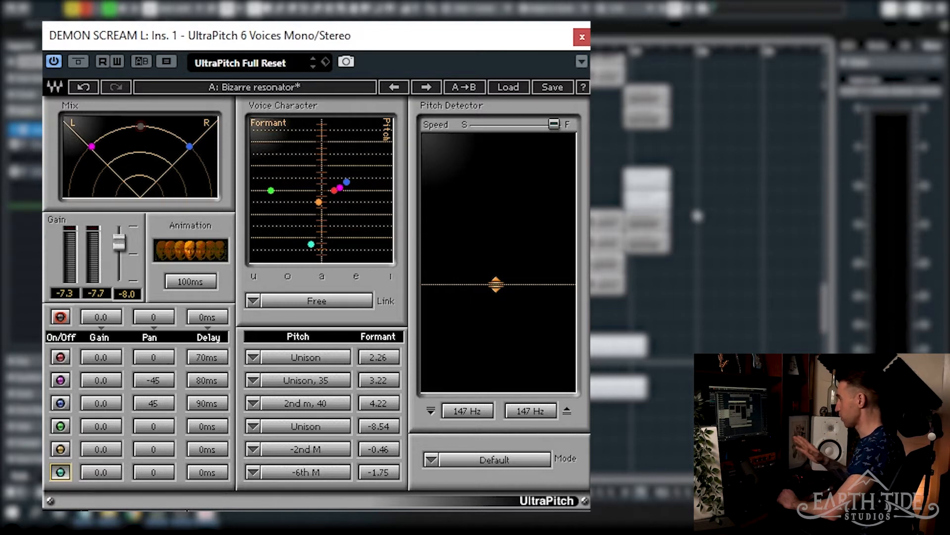
Step: Play the track while toggling the UltraPitch bypass on and off to compare
key(space)
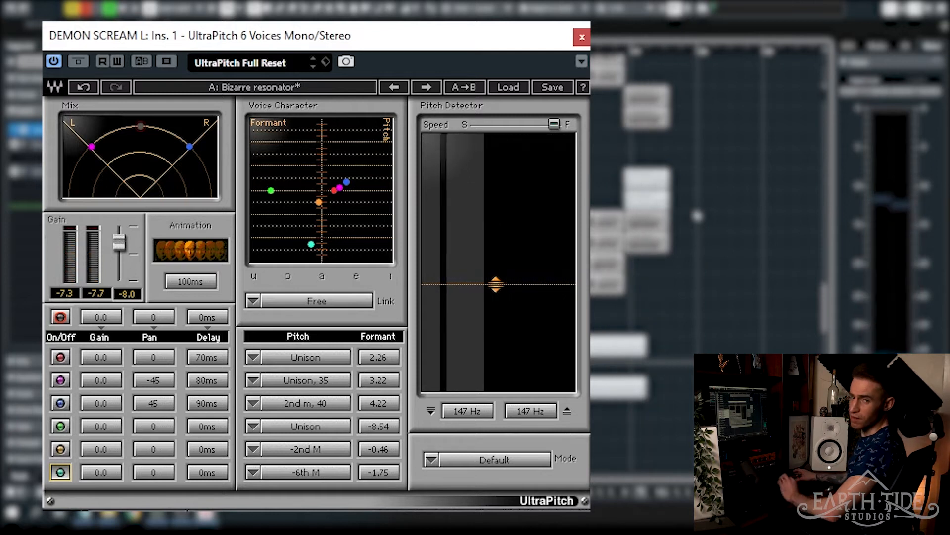
click(78, 60)
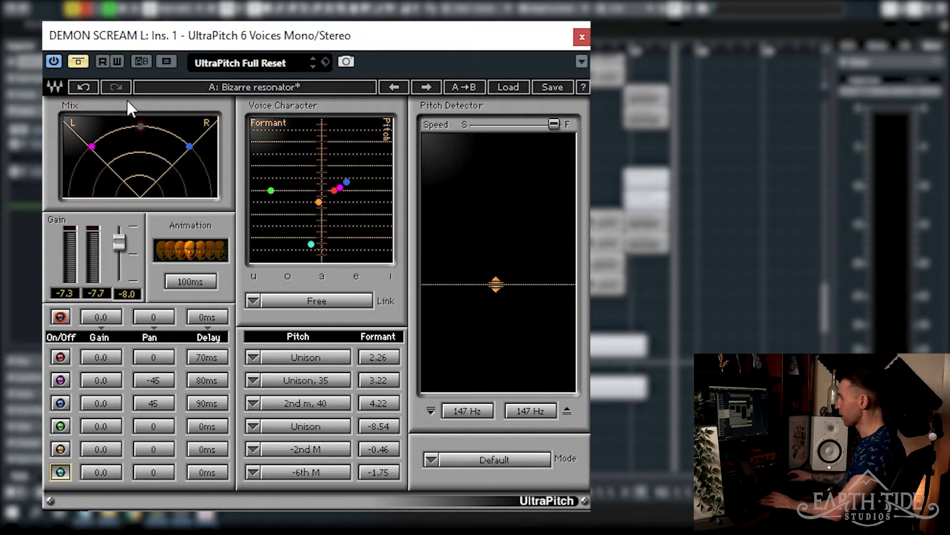
click(78, 60)
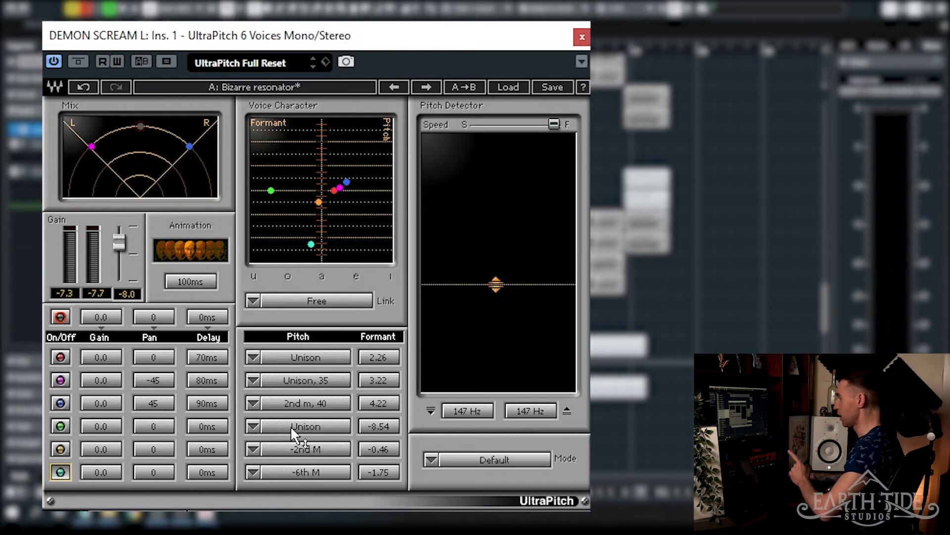
Step: Inspect the pitch interval choices for the third, fifth and sixth UltraPitch voices
click(253, 402)
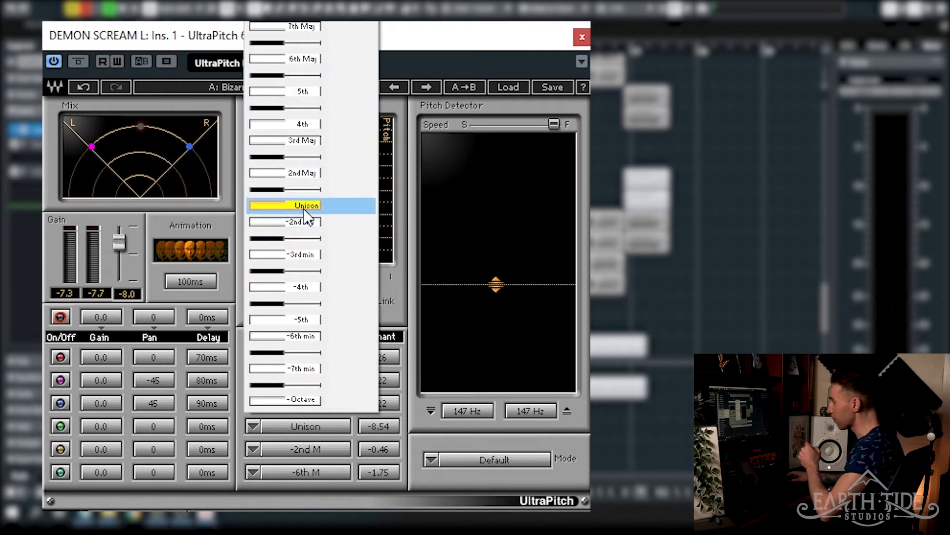
click(435, 44)
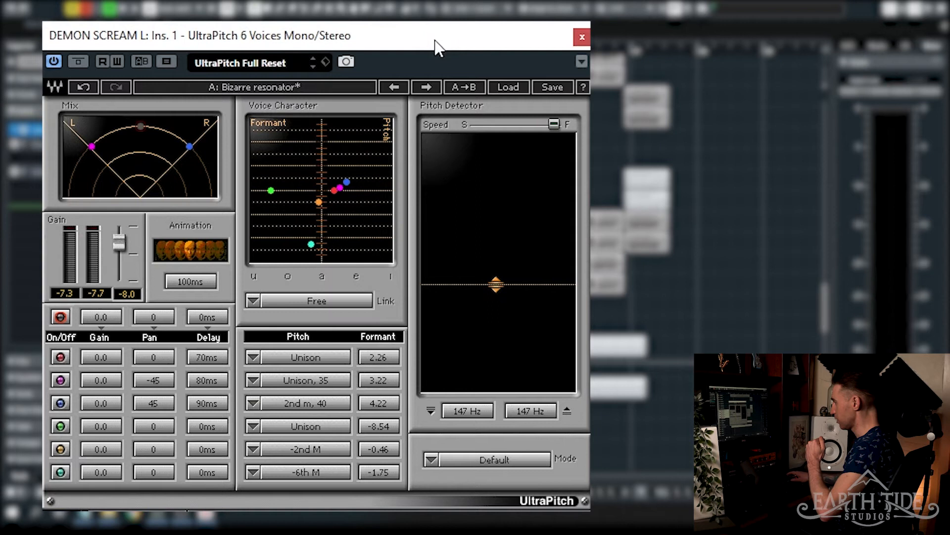
click(254, 449)
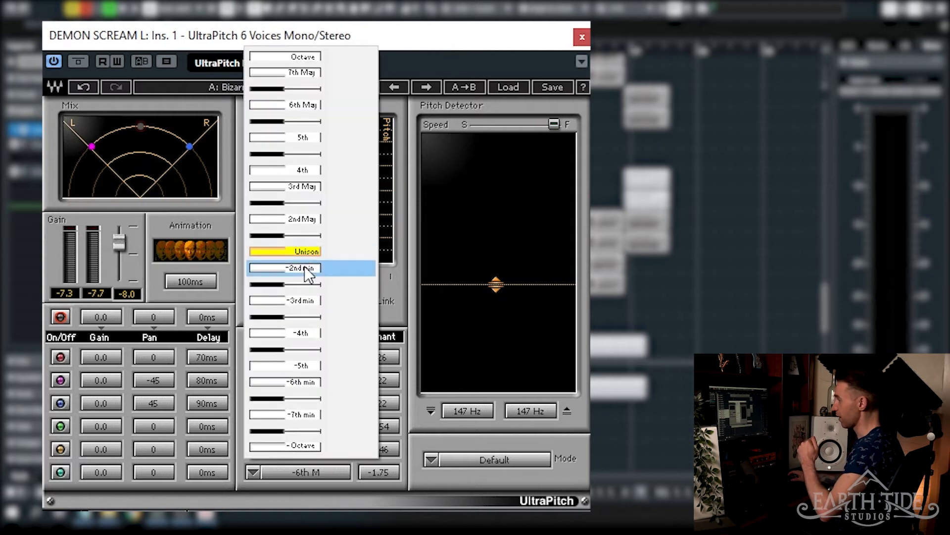
click(456, 43)
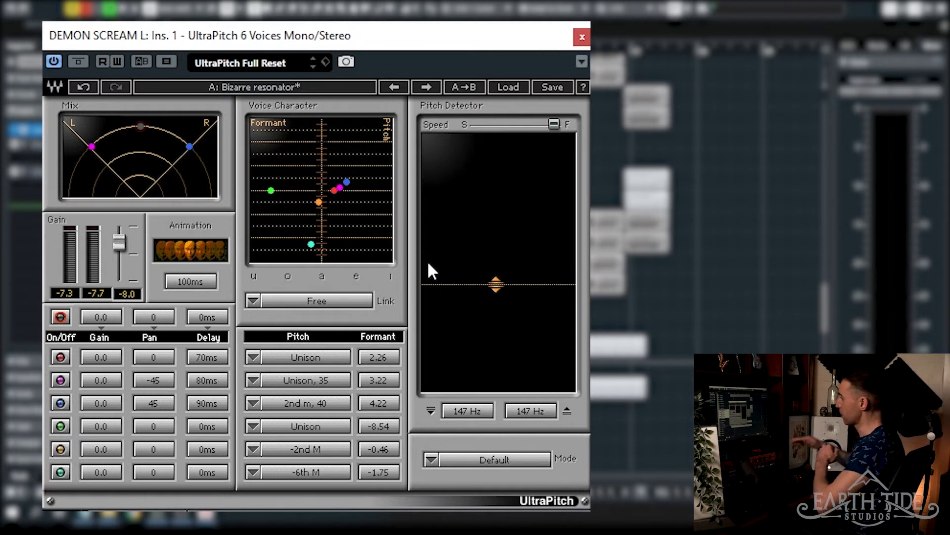
click(255, 472)
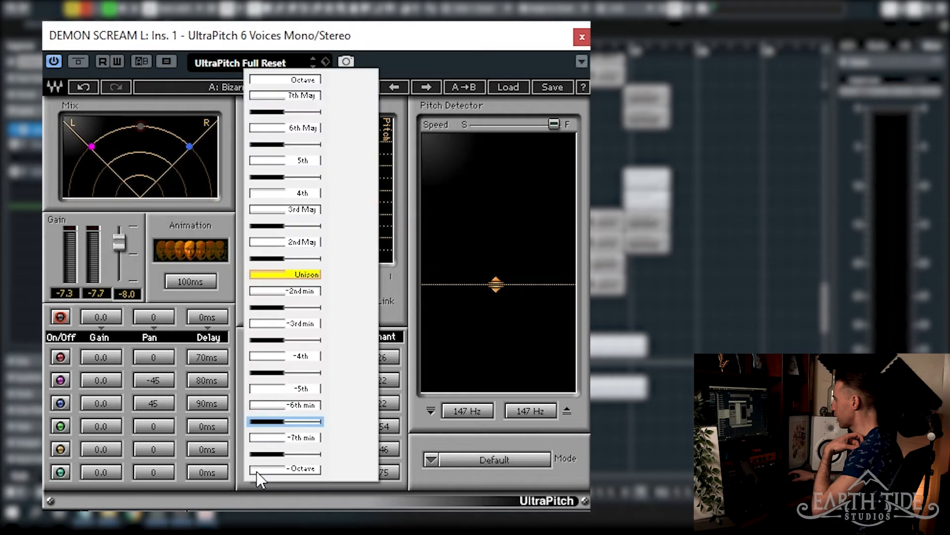
click(315, 421)
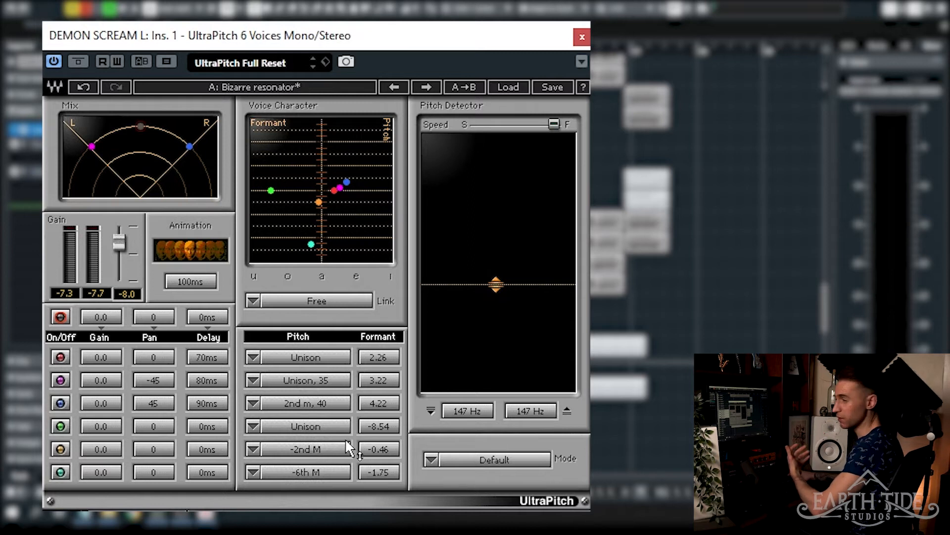
Step: Set the formant of all six UltraPitch voices to 0
click(380, 359)
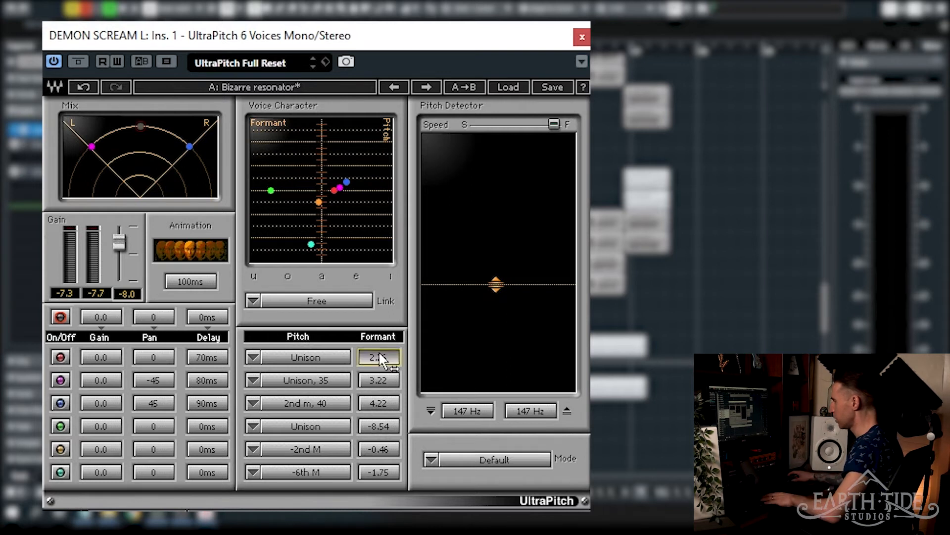
text(0)
key(Return)
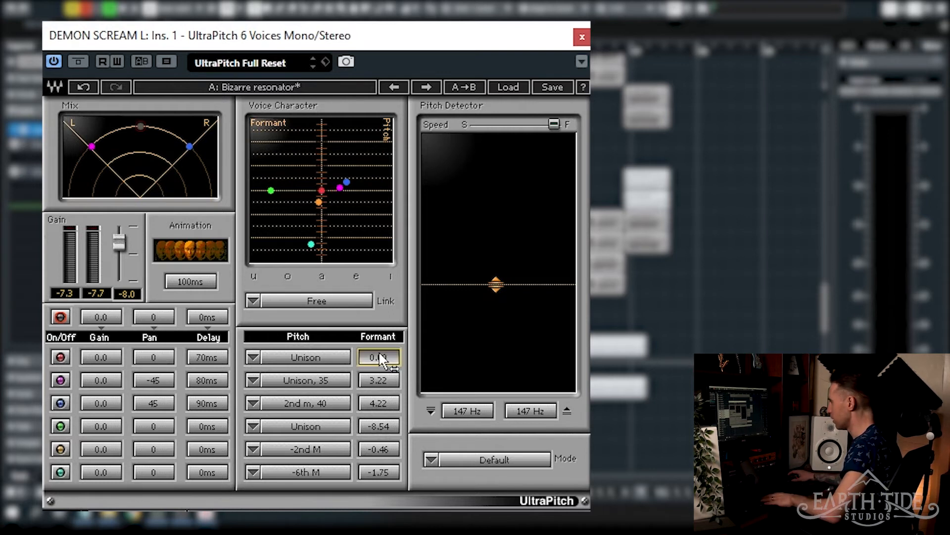
click(376, 379)
text(0)
key(Return)
key(Return)
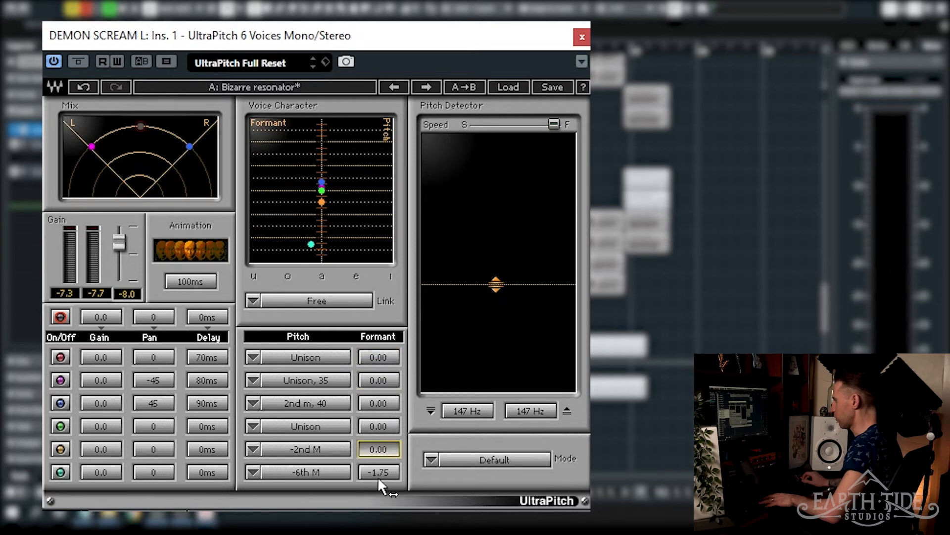
double_click(378, 478)
text(0)
key(Return)
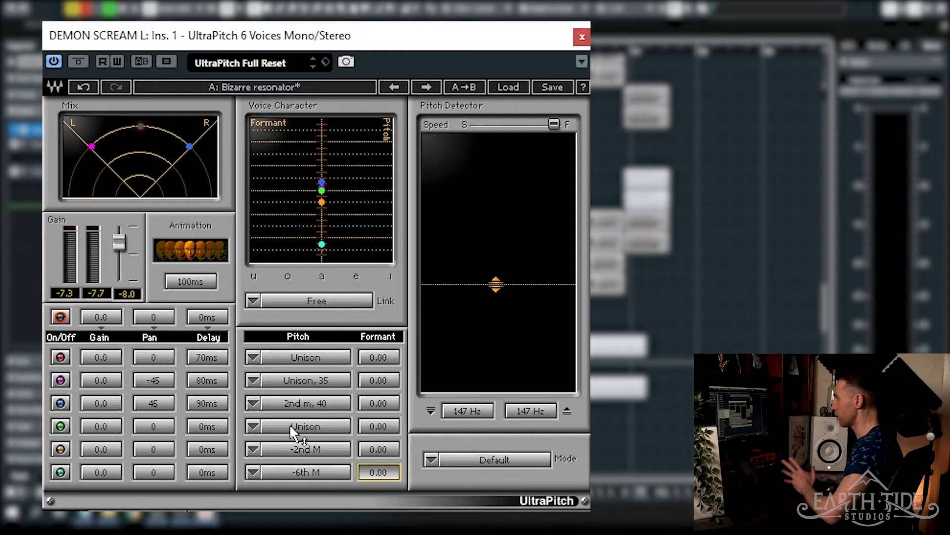
Step: Audition the flat formants, undo all the formant changes and close the UltraPitch window
key(space)
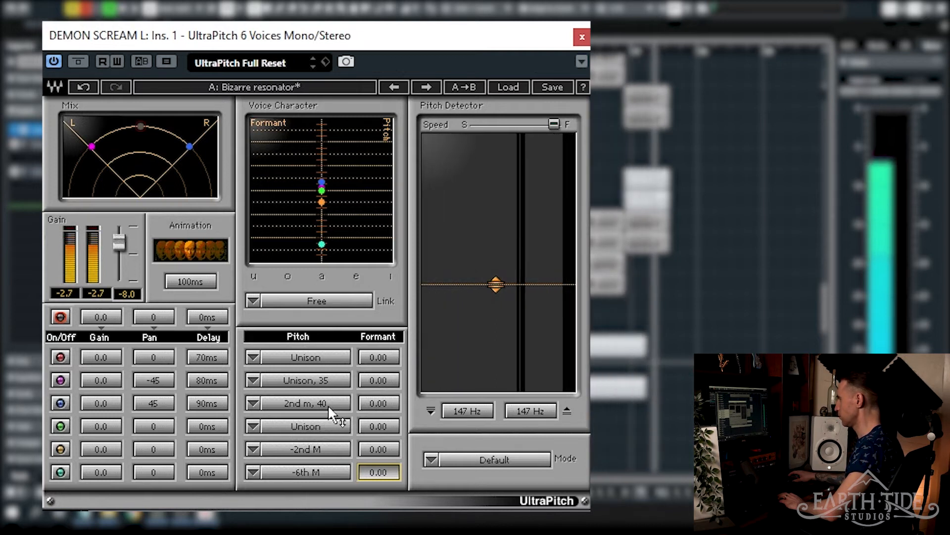
click(82, 86)
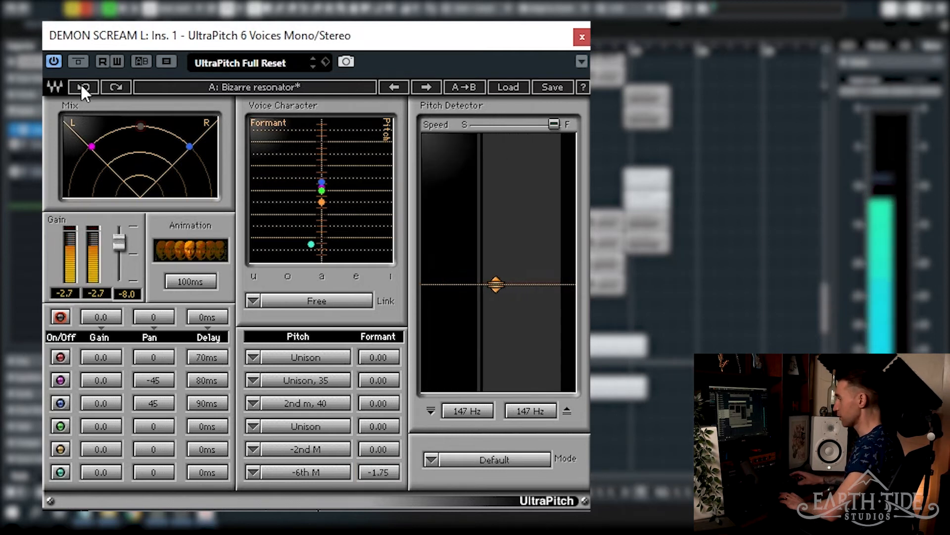
click(82, 87)
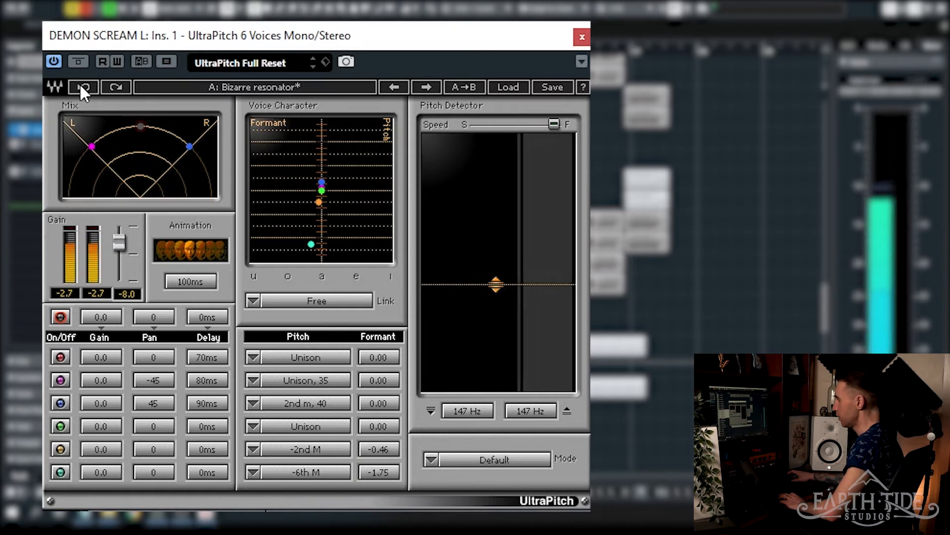
click(81, 87)
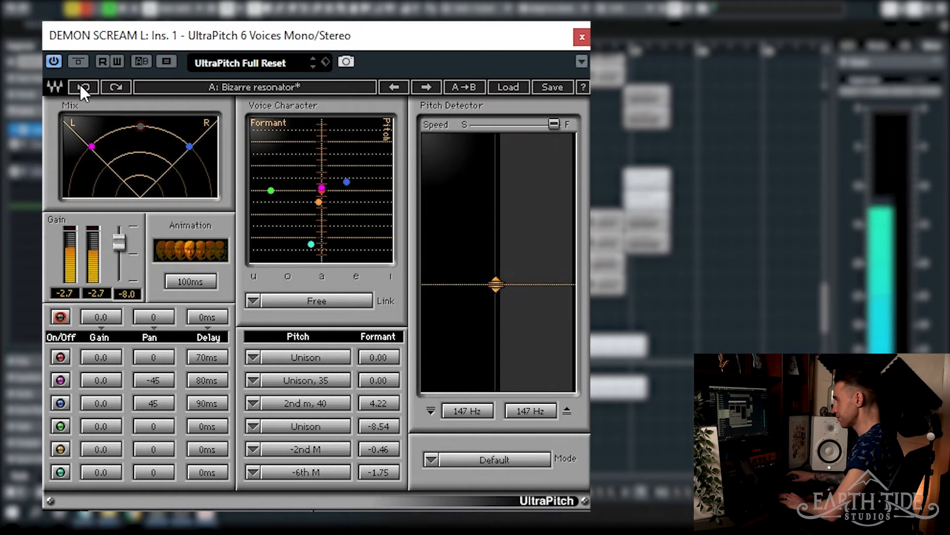
click(81, 87)
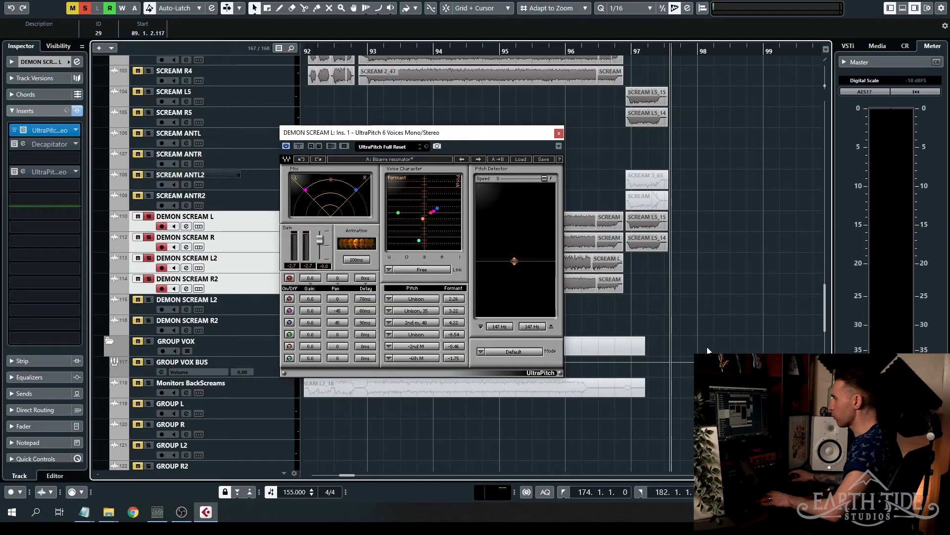
click(558, 133)
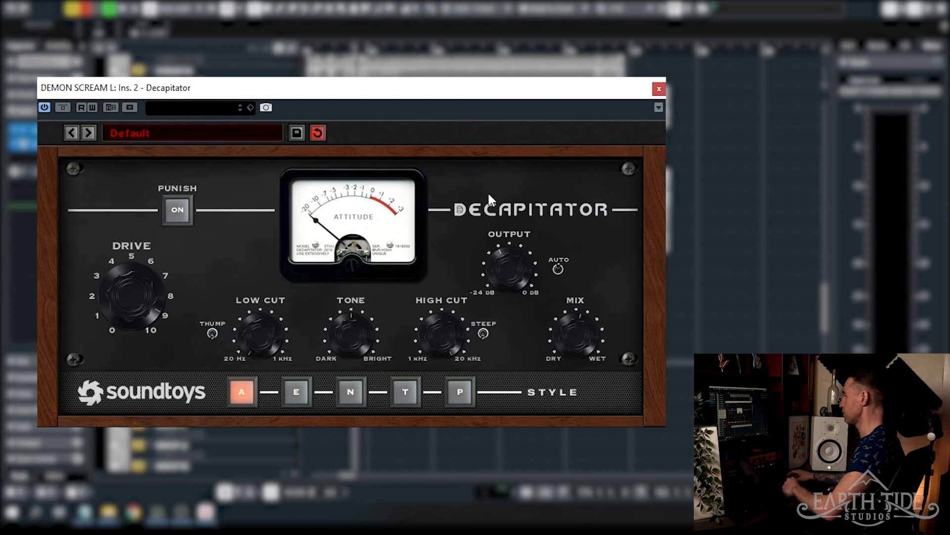
Step: Play the track while toggling the Decapitator bypass on and off to compare
key(space)
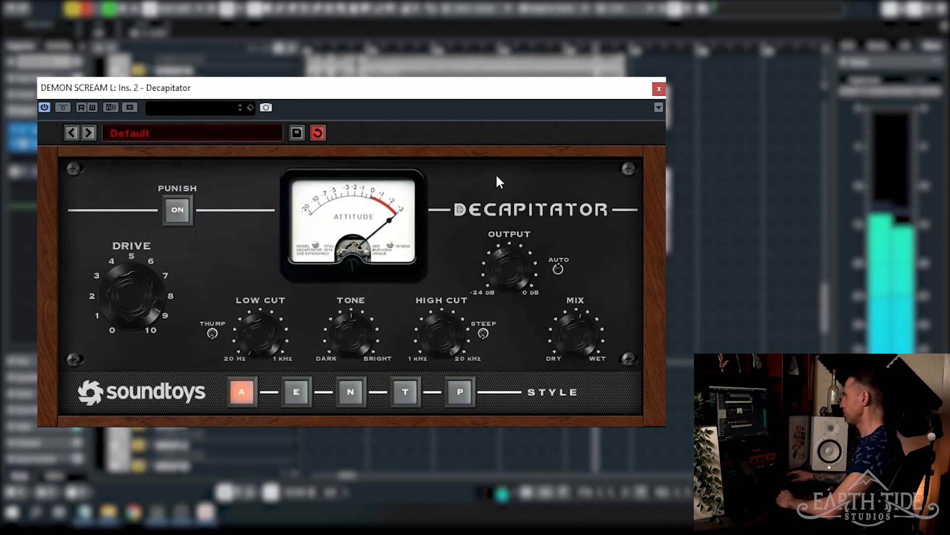
click(62, 108)
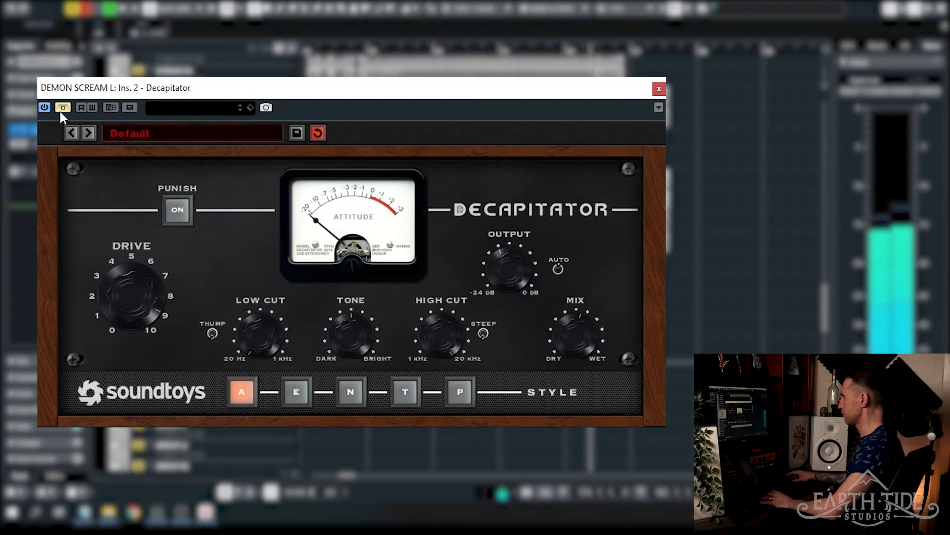
click(62, 108)
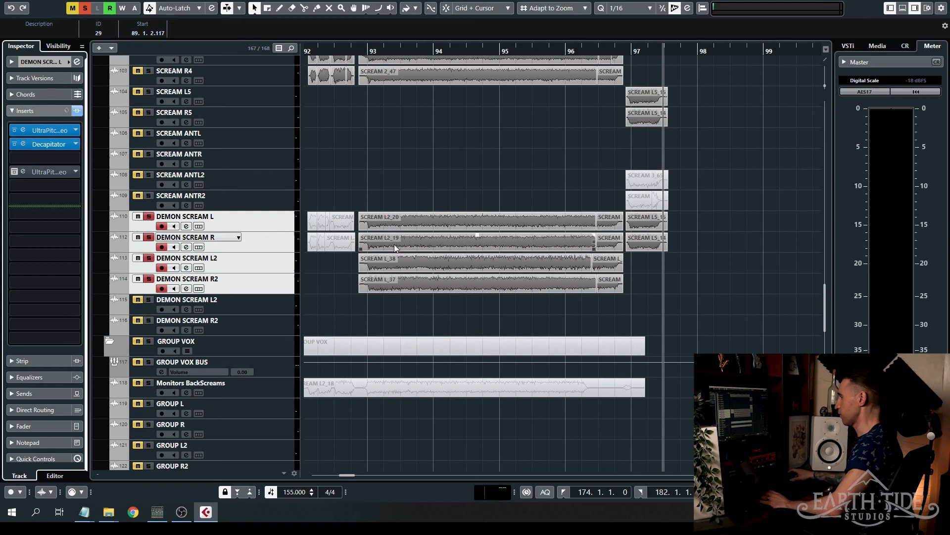
Step: Select the DEMON SCREAM L track, zoom out over the arrangement and set the playback position near bar 40
click(148, 217)
scroll(348, 204, down, 3)
scroll(380, 203, down, 2)
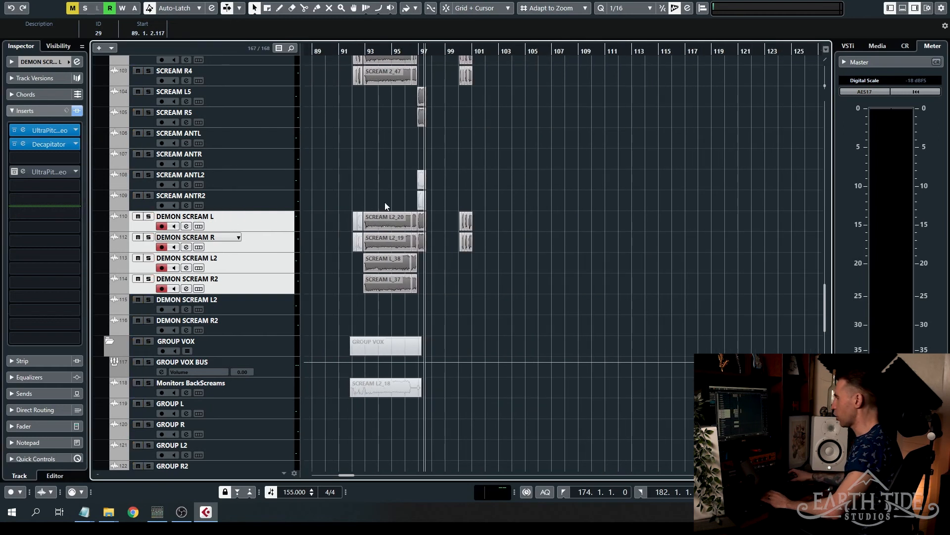
scroll(465, 215, up, 2)
scroll(466, 216, left, 2)
scroll(465, 217, down, 3)
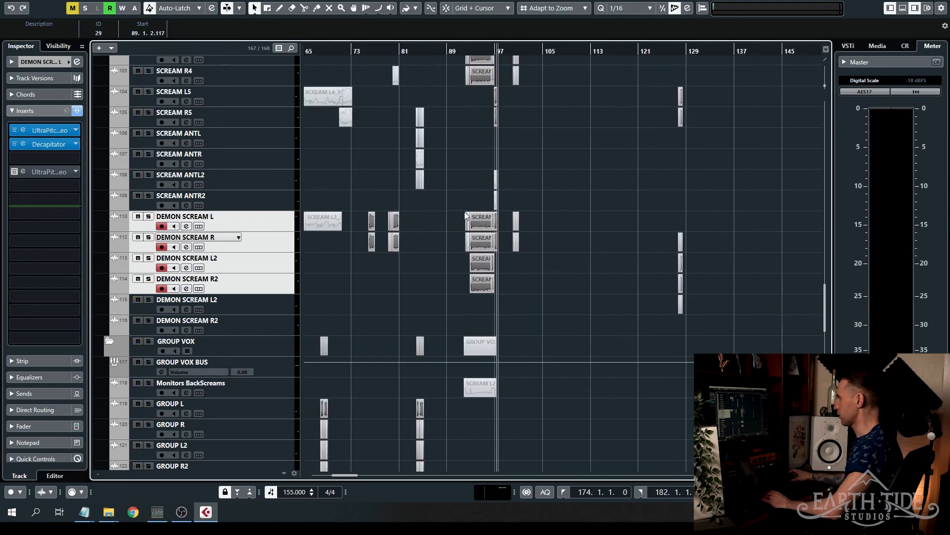
scroll(442, 223, left, 2)
scroll(398, 238, up, 2)
scroll(399, 238, up, 1)
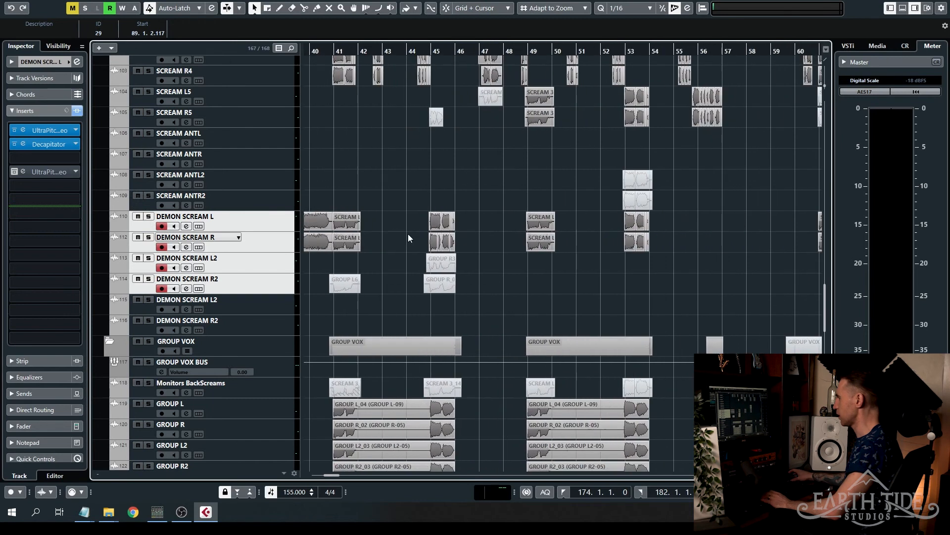
scroll(403, 148, right, 2)
click(360, 50)
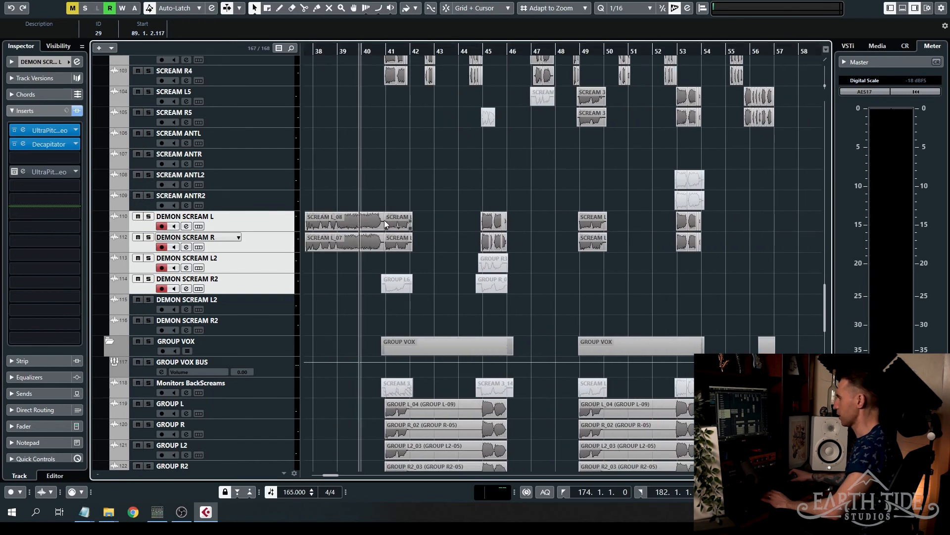
scroll(438, 192, down, 2)
scroll(429, 195, up, 2)
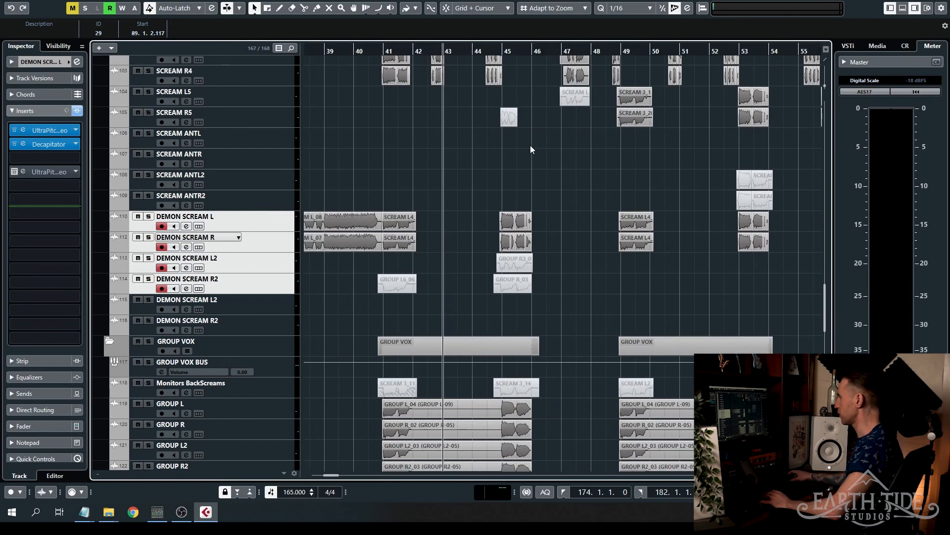
Step: Play back the demon scream section from bar 40, stop, and scroll through the scream tracks
key(space)
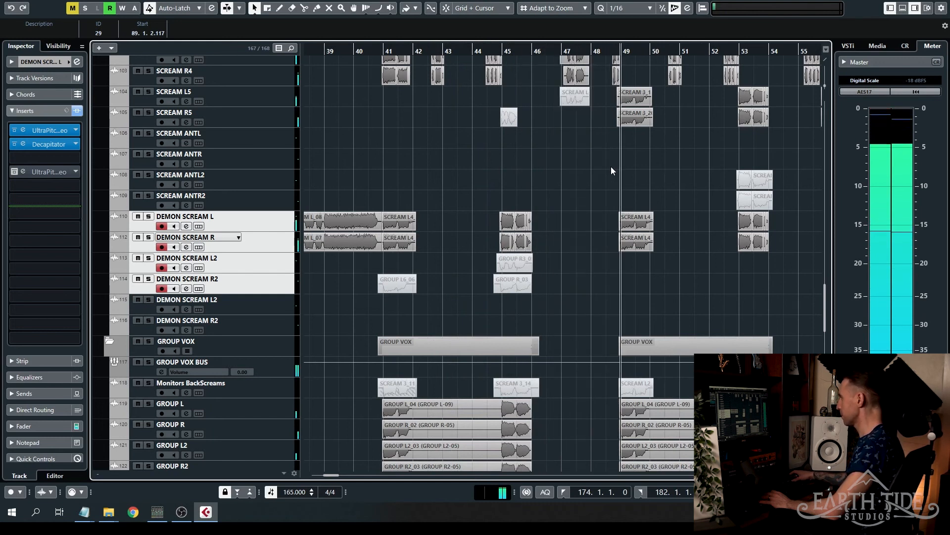
key(space)
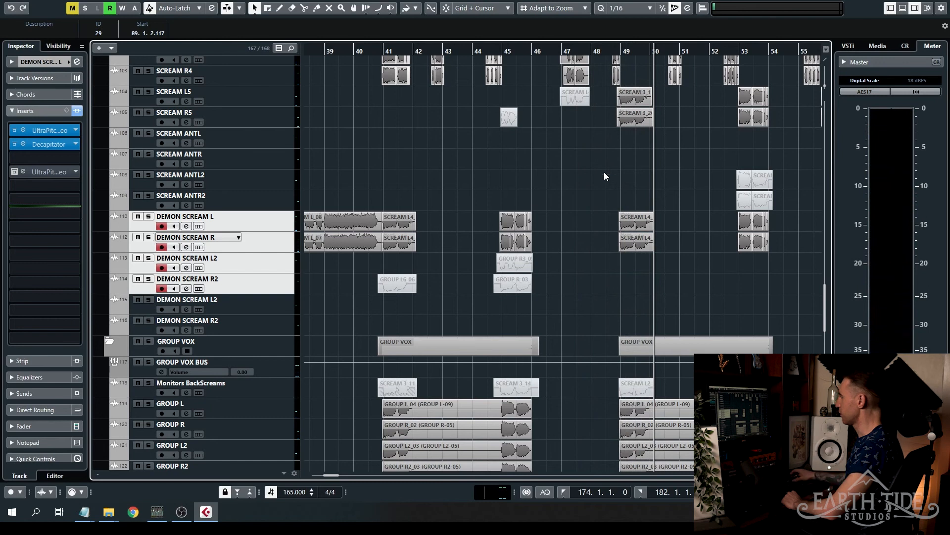
scroll(603, 172, up, 4)
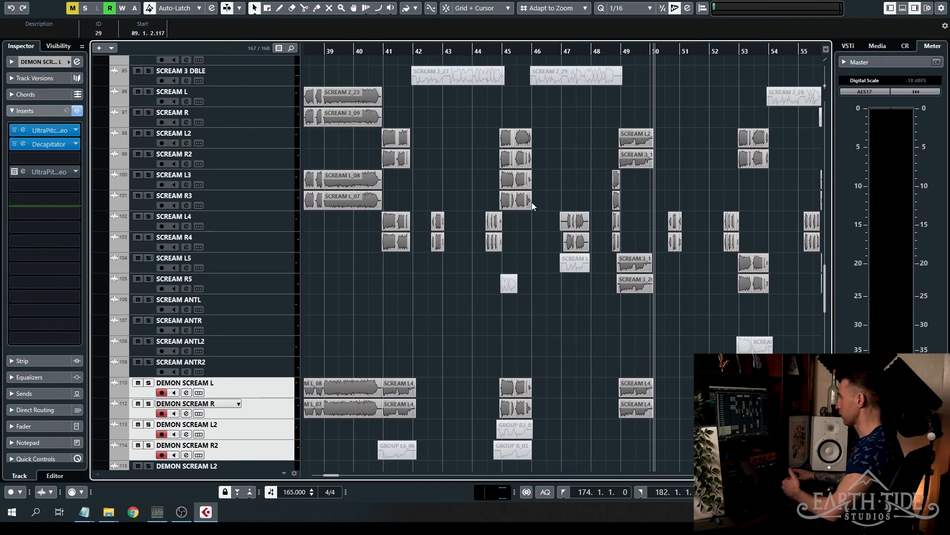
scroll(551, 187, down, 2)
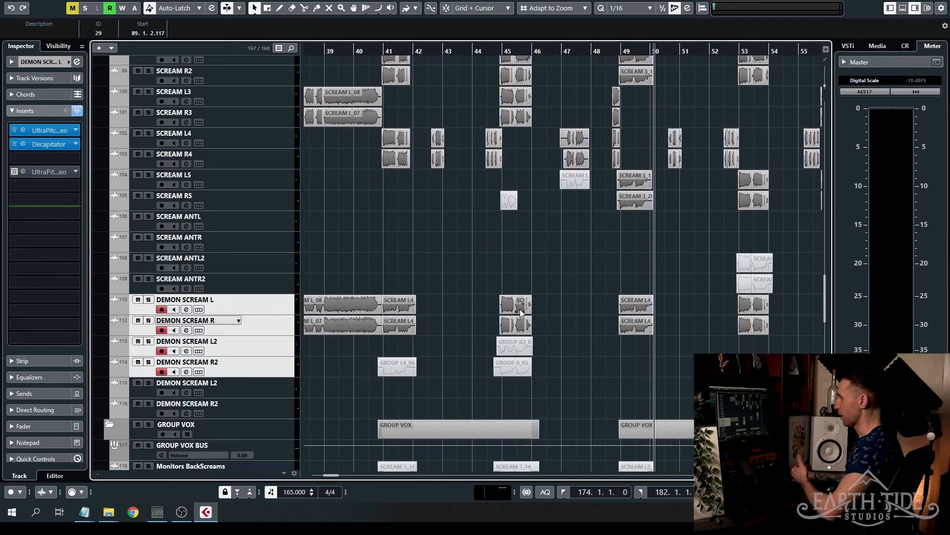